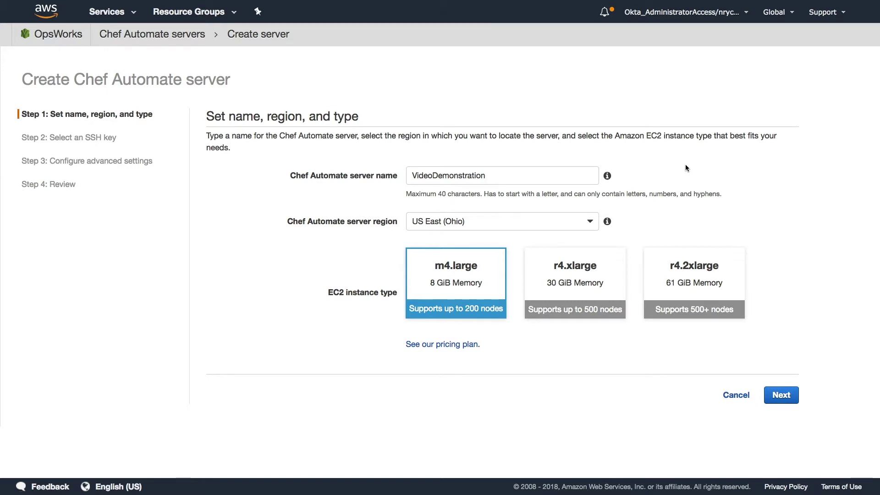
Accept the VideoDemonstration name, US East (Ohio) region and m4.large instance type, and keep the SSH key option I'm not connecting by SSH
{"action": "mouse_move", "coordinate": [613, 218]}
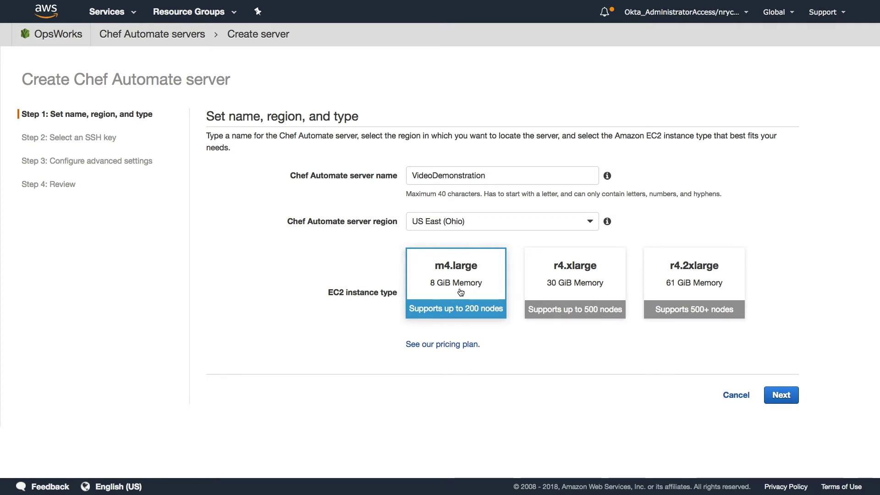
{"action": "left_click", "coordinate": [786, 397]}
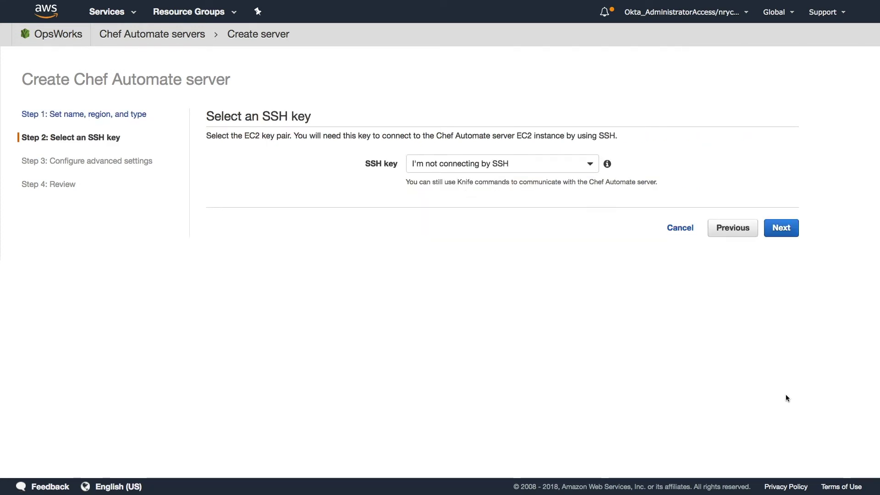
{"action": "left_click", "coordinate": [498, 171]}
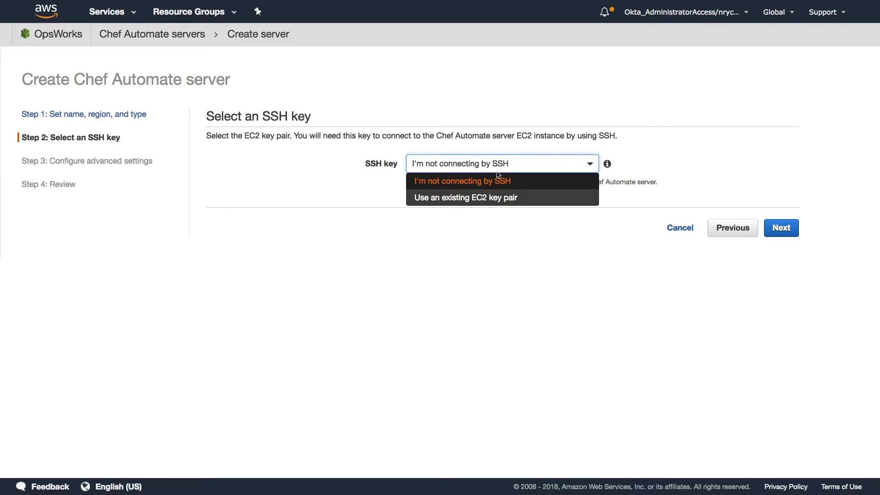
{"action": "left_click", "coordinate": [788, 233]}
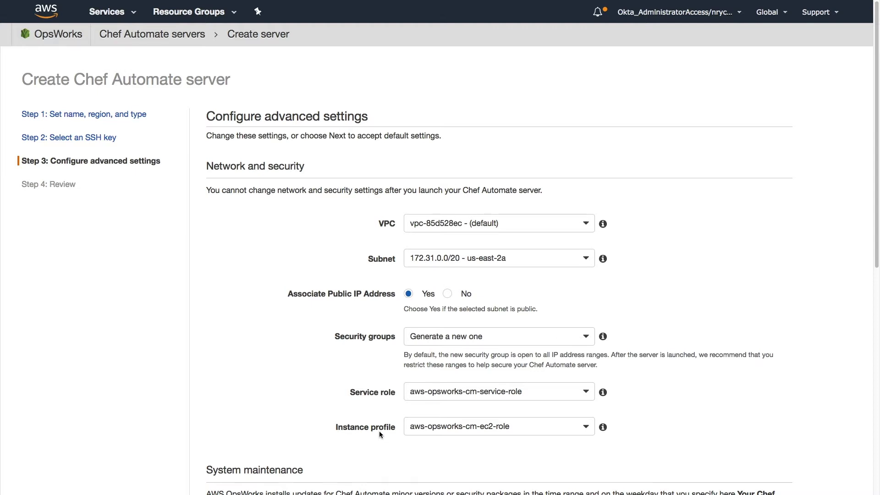
Accept the default network, maintenance and automated backup settings, and launch the Chef Automate server after reviewing its configuration
{"action": "scroll", "coordinate": [379, 430], "scroll_direction": "down", "scroll_amount": 3}
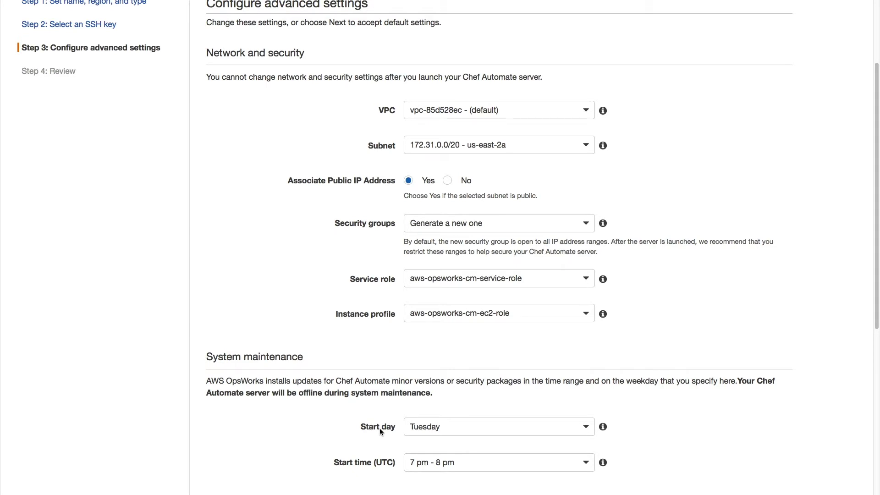
{"action": "scroll", "coordinate": [380, 430], "scroll_direction": "down", "scroll_amount": 8}
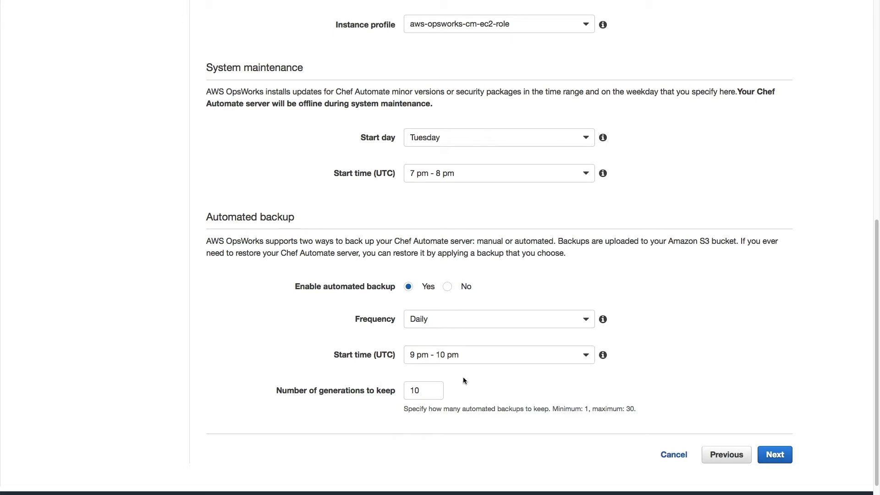
{"action": "left_click", "coordinate": [775, 454]}
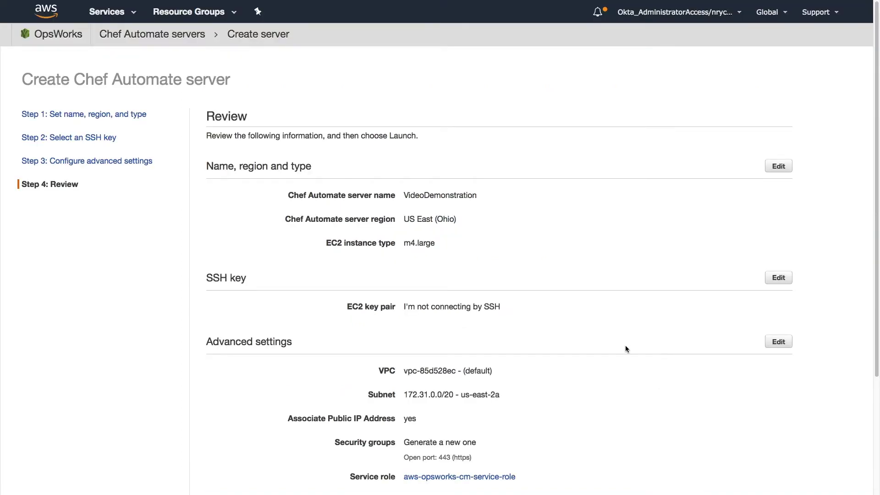
{"action": "scroll", "coordinate": [625, 348], "scroll_direction": "down", "scroll_amount": 5}
{"action": "left_click", "coordinate": [765, 442]}
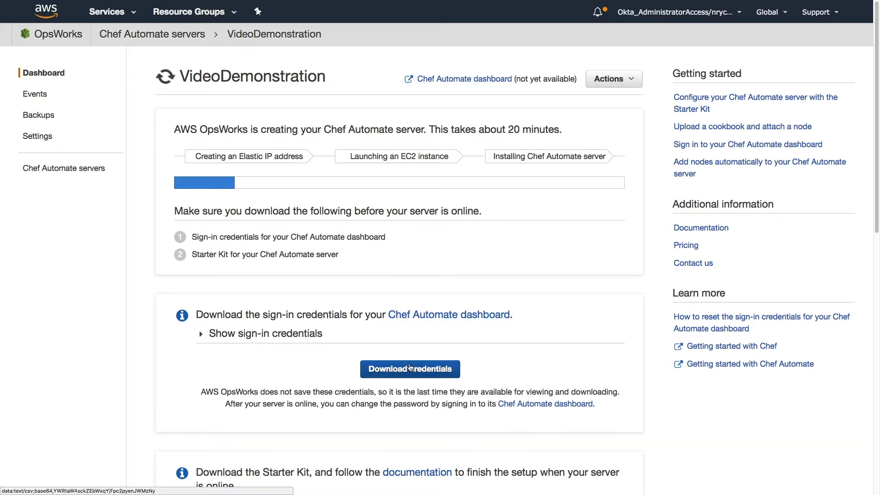
Download the dashboard sign-in credentials and the Starter Kit for the new Chef Automate server
{"action": "scroll", "coordinate": [410, 367], "scroll_direction": "down", "scroll_amount": 1}
{"action": "scroll", "coordinate": [410, 368], "scroll_direction": "down", "scroll_amount": 5}
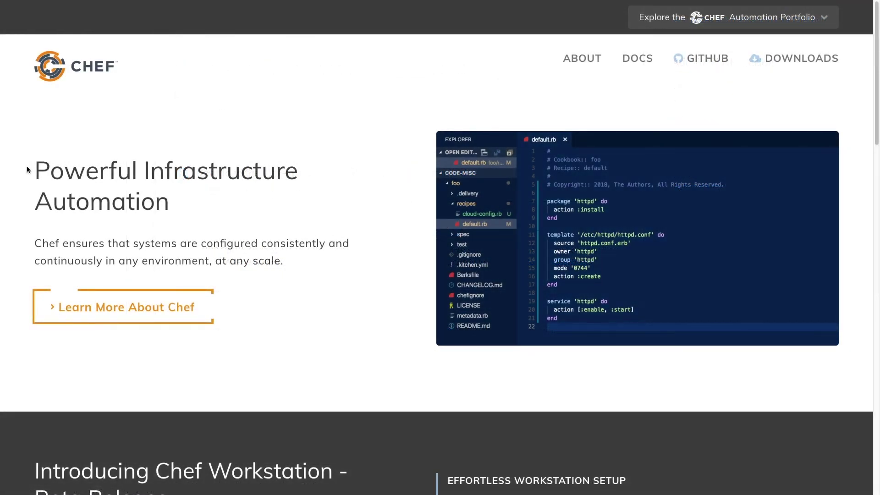
Download Chef Workstation from the Chef website's beta release section
{"action": "scroll", "coordinate": [30, 170], "scroll_direction": "down", "scroll_amount": 4}
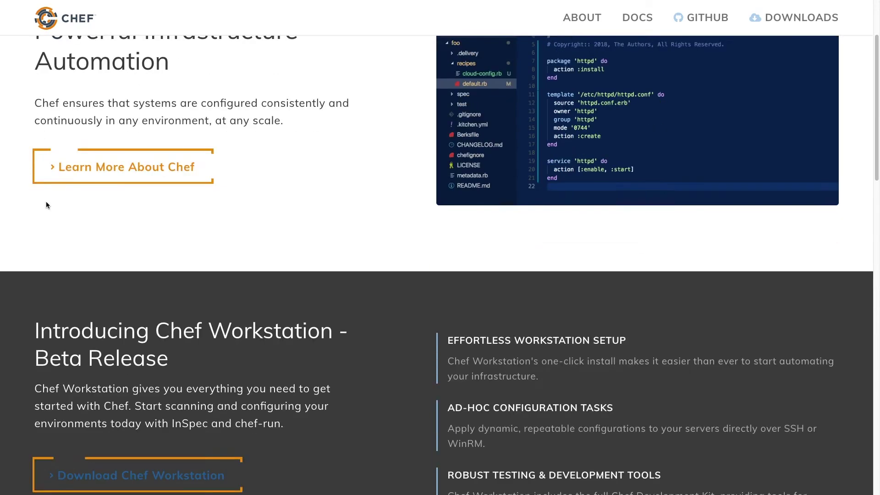
{"action": "scroll", "coordinate": [105, 330], "scroll_direction": "down", "scroll_amount": 1}
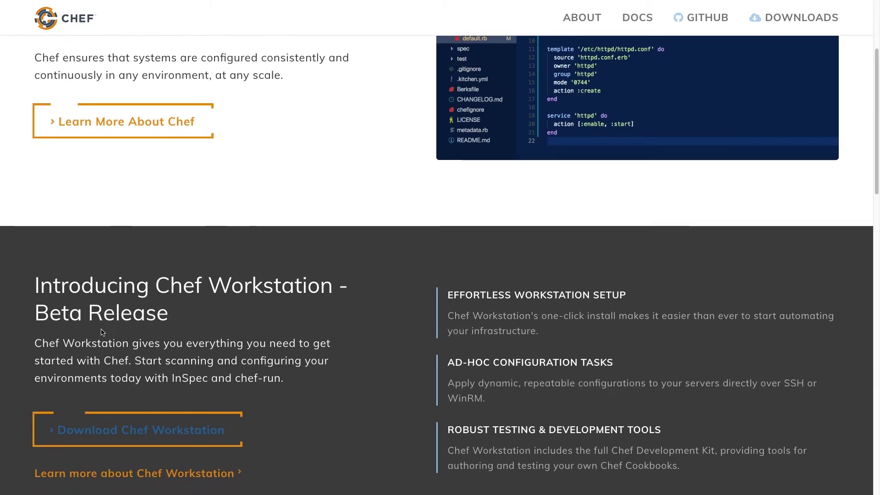
{"action": "left_click", "coordinate": [128, 430]}
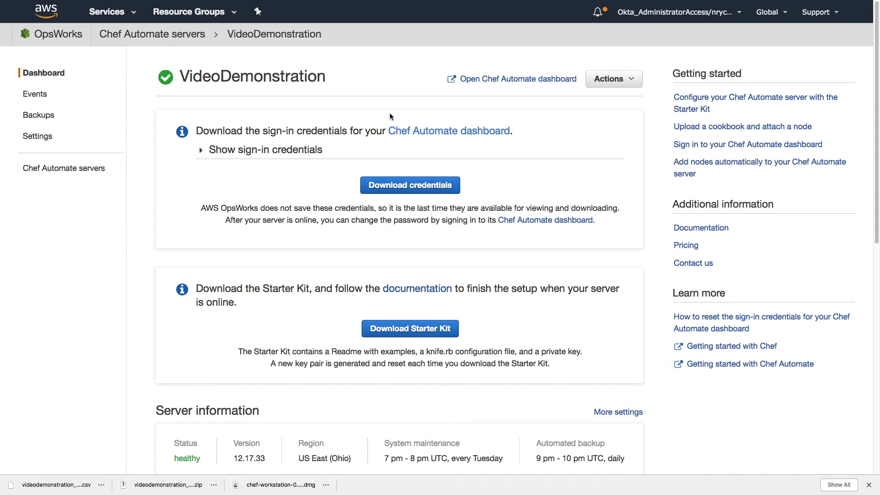
Switch to the terminal and run knife client list in the extracted Starter Kit folder
{"action": "key", "text": "ctrl+Right"}
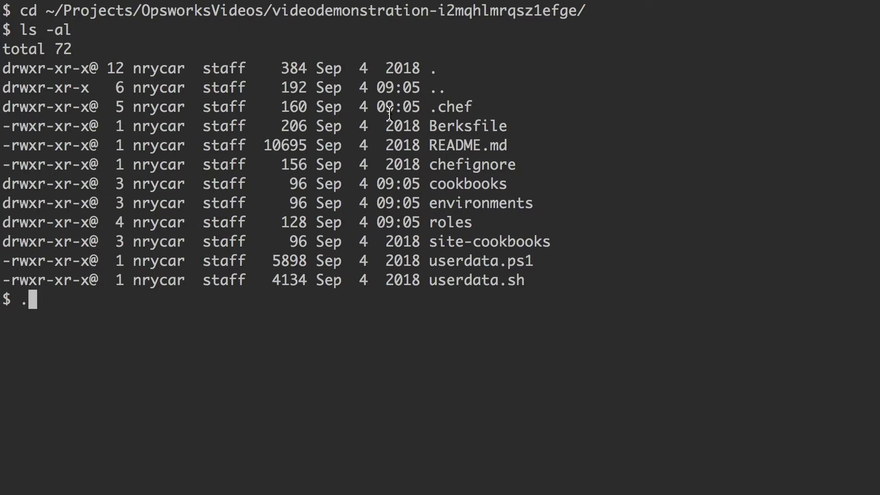
{"action": "key", "text": "BackSpace"}
{"action": "type", "text": "knife client list"}
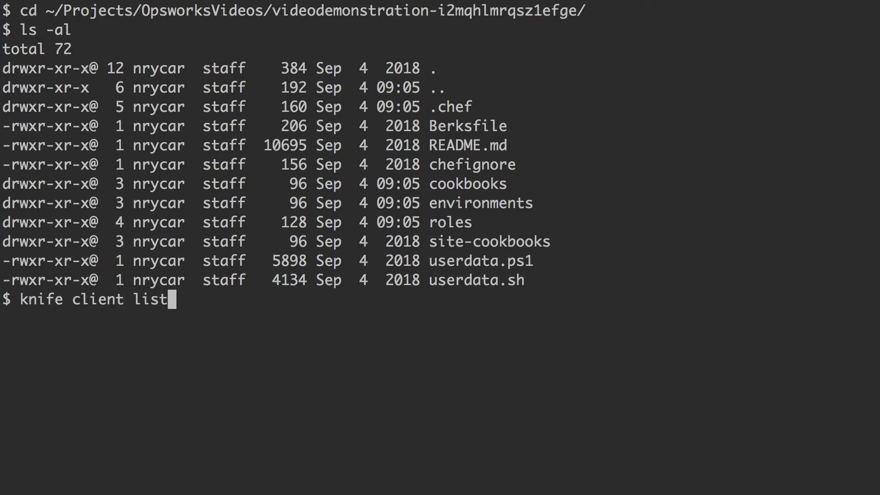
{"action": "key", "text": "Return"}
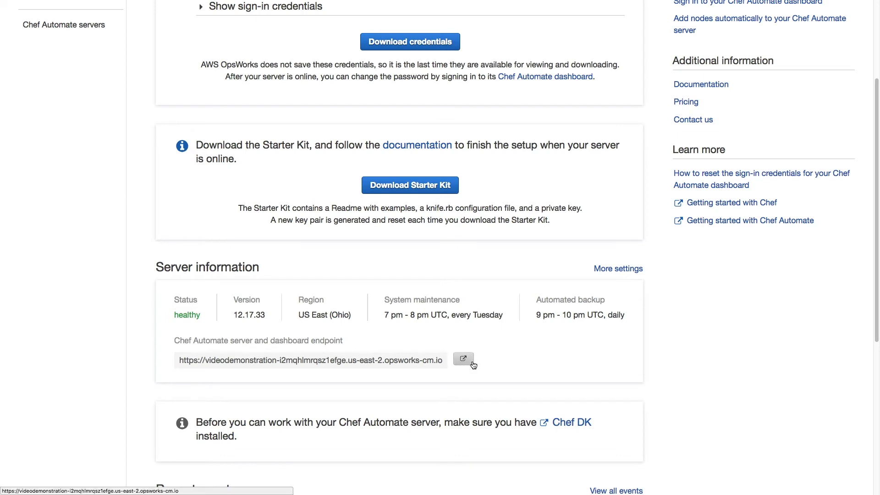
Open the Chef Automate dashboard from the server's endpoint link and sign in as admin with the account password
{"action": "left_click", "coordinate": [471, 363]}
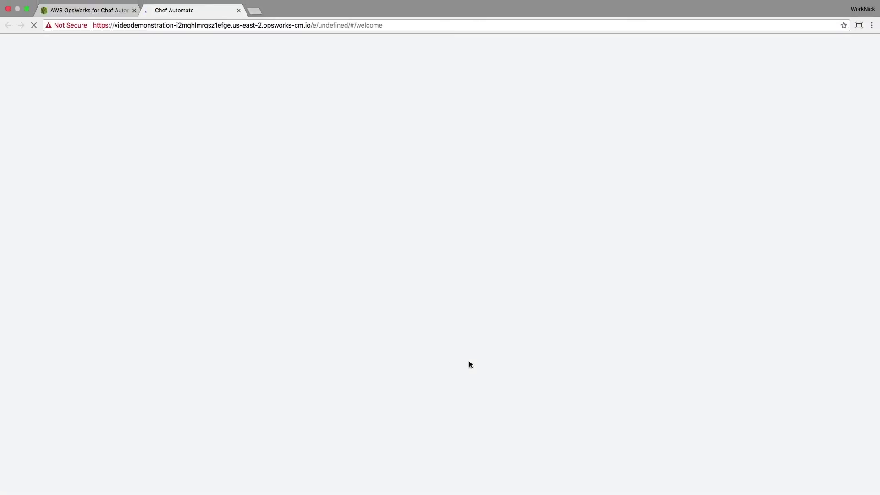
{"action": "key", "text": "ctrl+super+f"}
{"action": "left_click", "coordinate": [465, 237]}
{"action": "key", "text": "Down"}
{"action": "key", "text": "Return"}
{"action": "key", "text": "Tab"}
{"action": "key", "text": "super+v"}
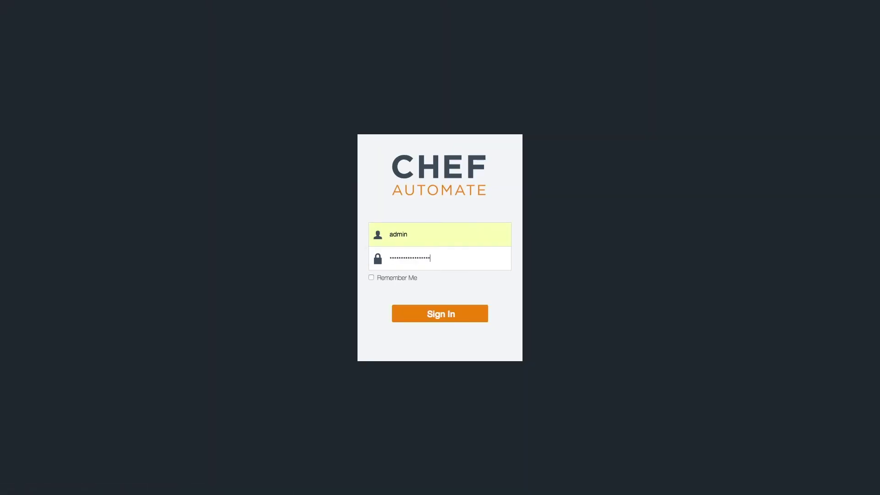
{"action": "left_click", "coordinate": [433, 318]}
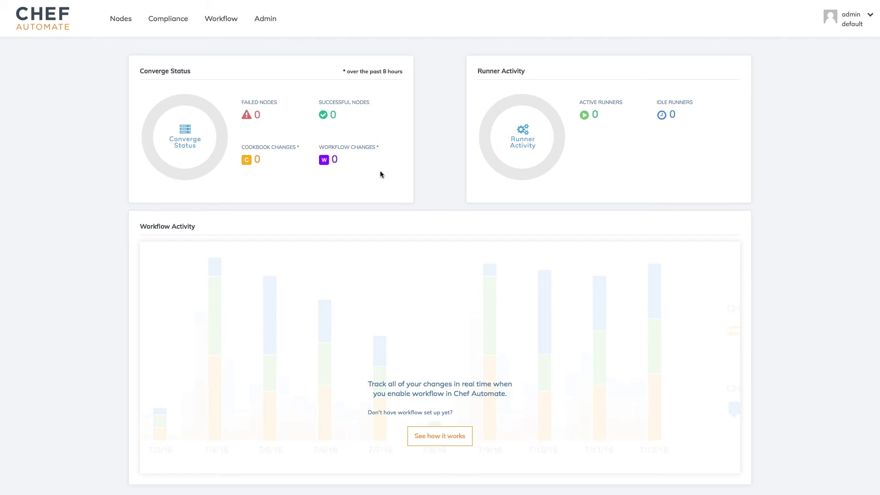
Examine the dashboard's Nodes, Compliance and Workflow pages in turn
{"action": "left_click", "coordinate": [128, 20]}
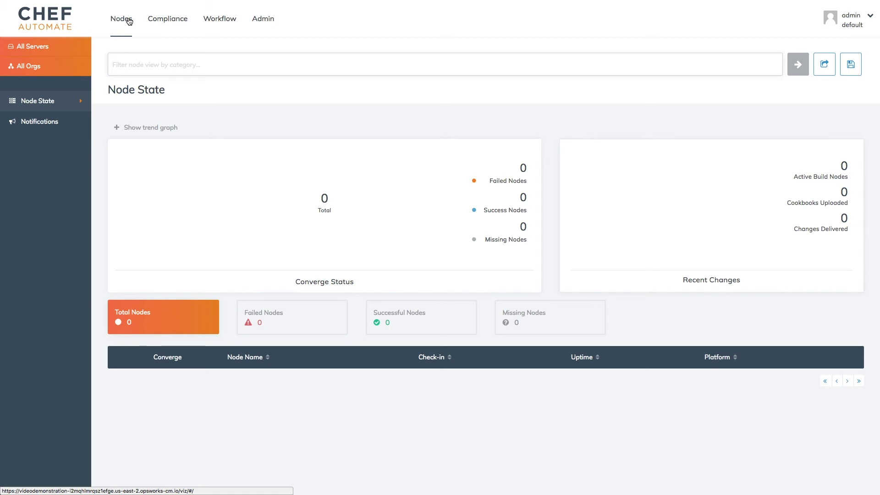
{"action": "left_click", "coordinate": [163, 20]}
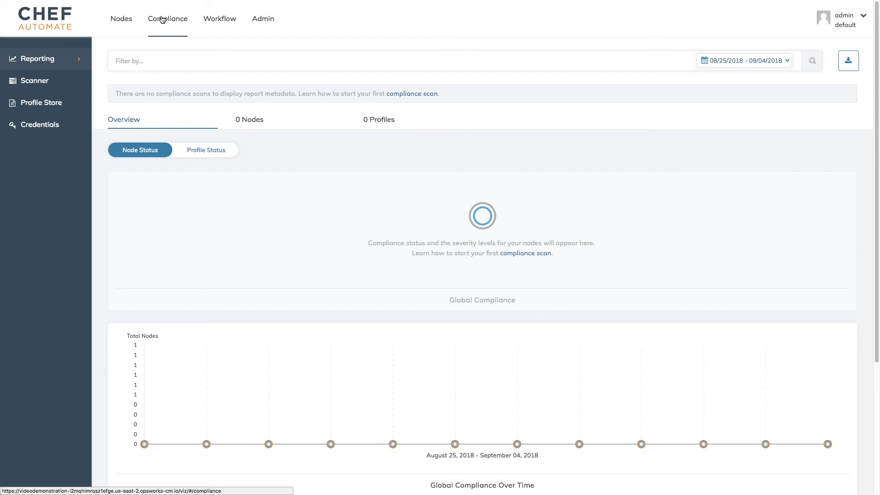
{"action": "left_click", "coordinate": [225, 21]}
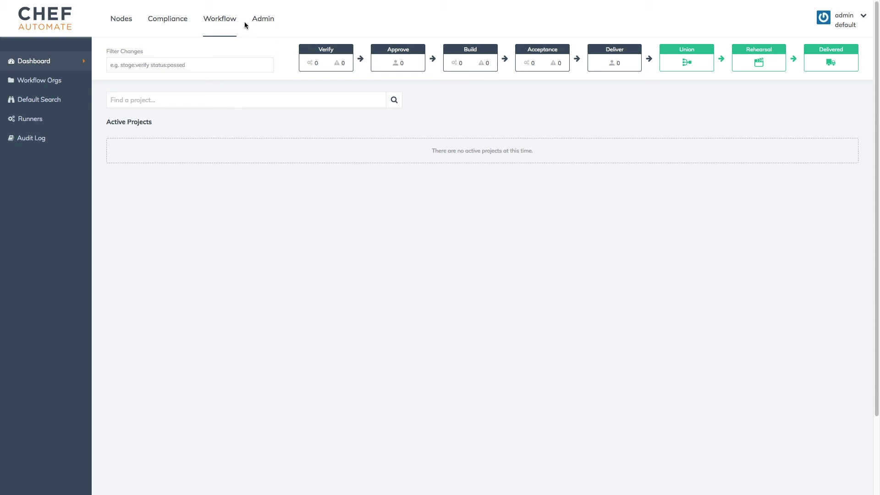
Open the new user form in the Admin section and examine its authentication, detail and role fields
{"action": "left_click", "coordinate": [254, 26]}
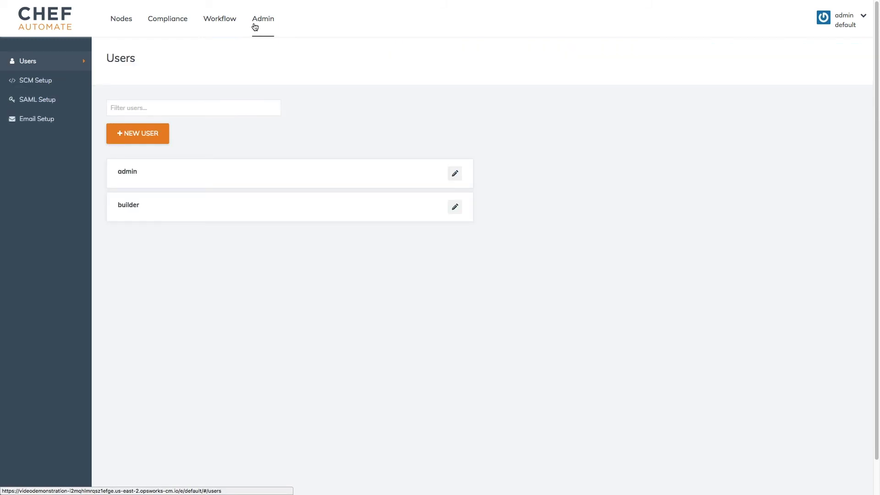
{"action": "left_click", "coordinate": [132, 143]}
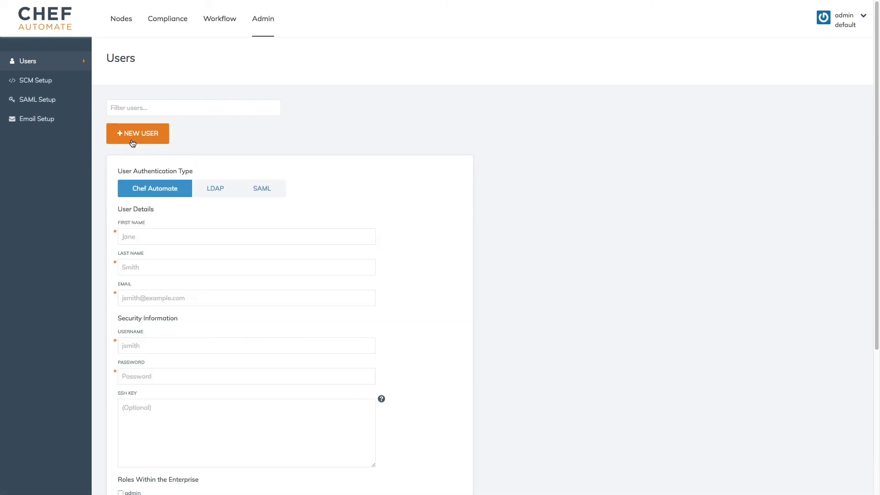
{"action": "scroll", "coordinate": [169, 388], "scroll_direction": "down", "scroll_amount": 2}
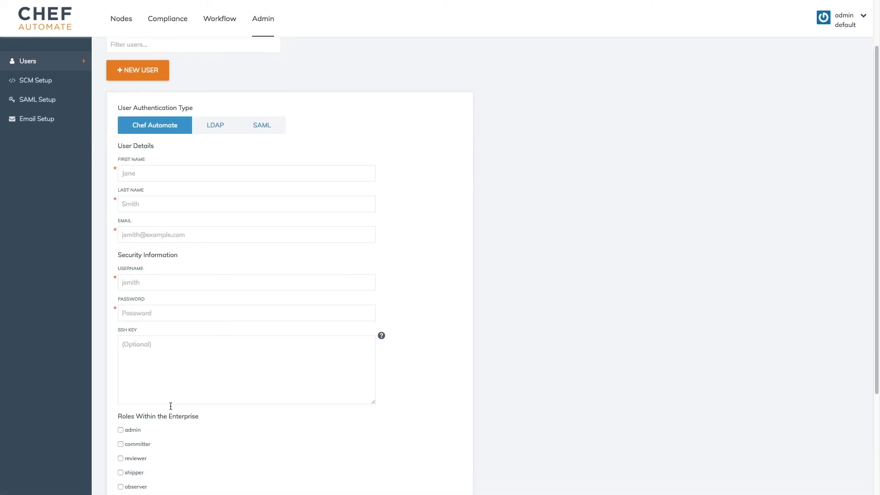
{"action": "scroll", "coordinate": [171, 406], "scroll_direction": "down", "scroll_amount": 2}
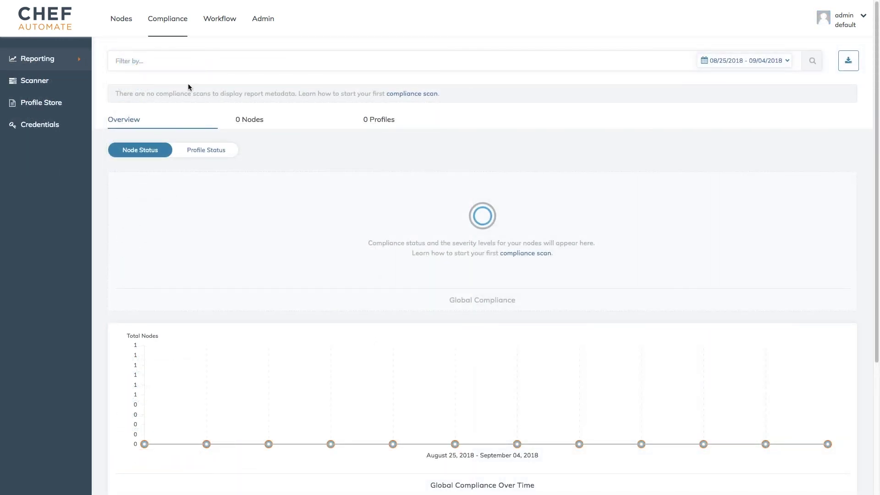
Open the compliance Profile Store and show the profiles available for installation
{"action": "left_click", "coordinate": [64, 101]}
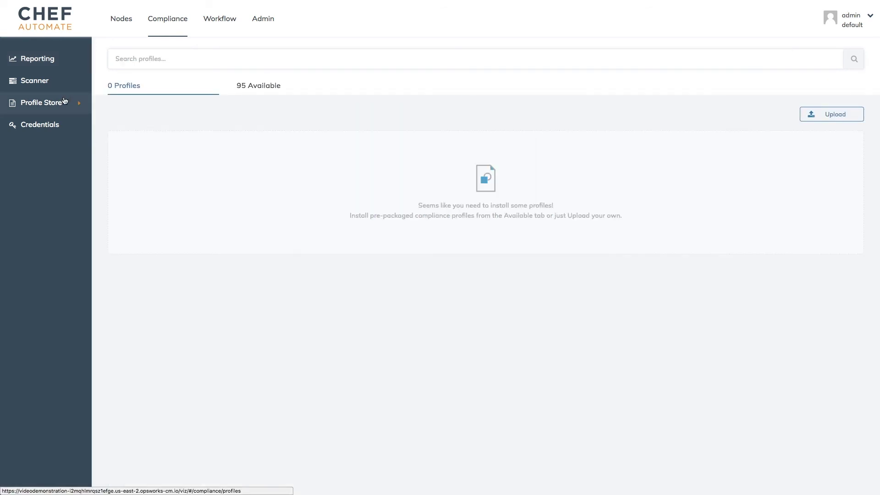
{"action": "left_click", "coordinate": [271, 92]}
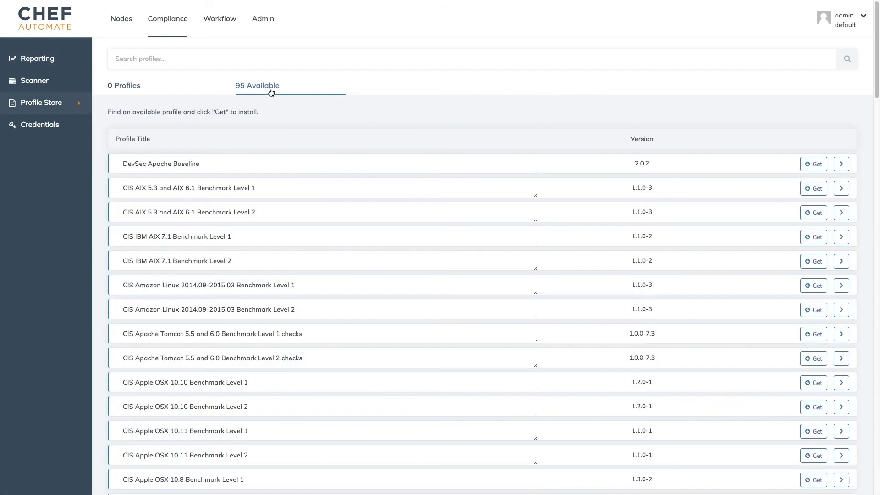